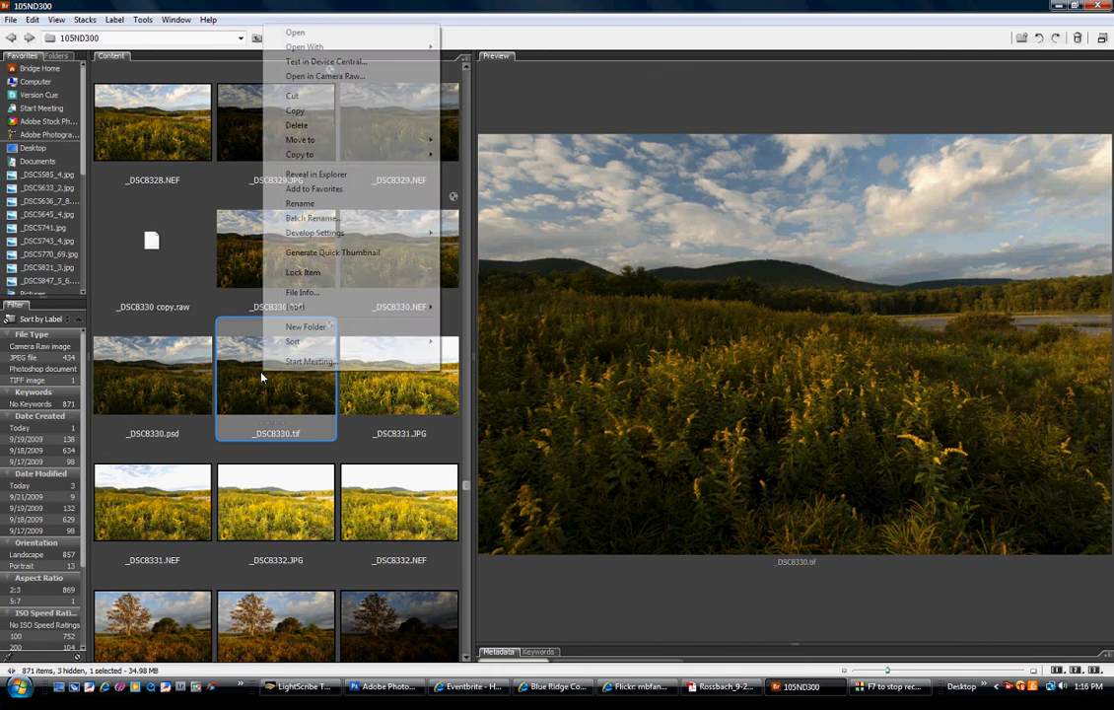
Step: Open _DSC8330.tif in Camera Raw and set Exposure to +0.55, Fill Light to 11, Temperature to -21 and Vibrance to +22
click(390, 77)
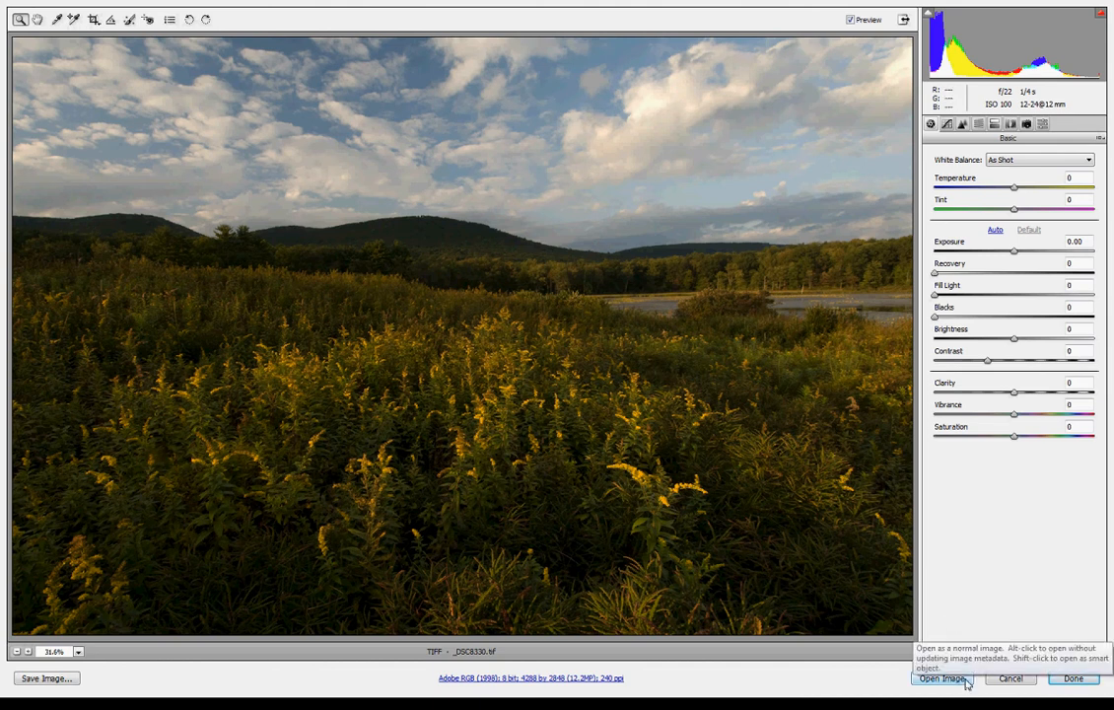
key(shift)
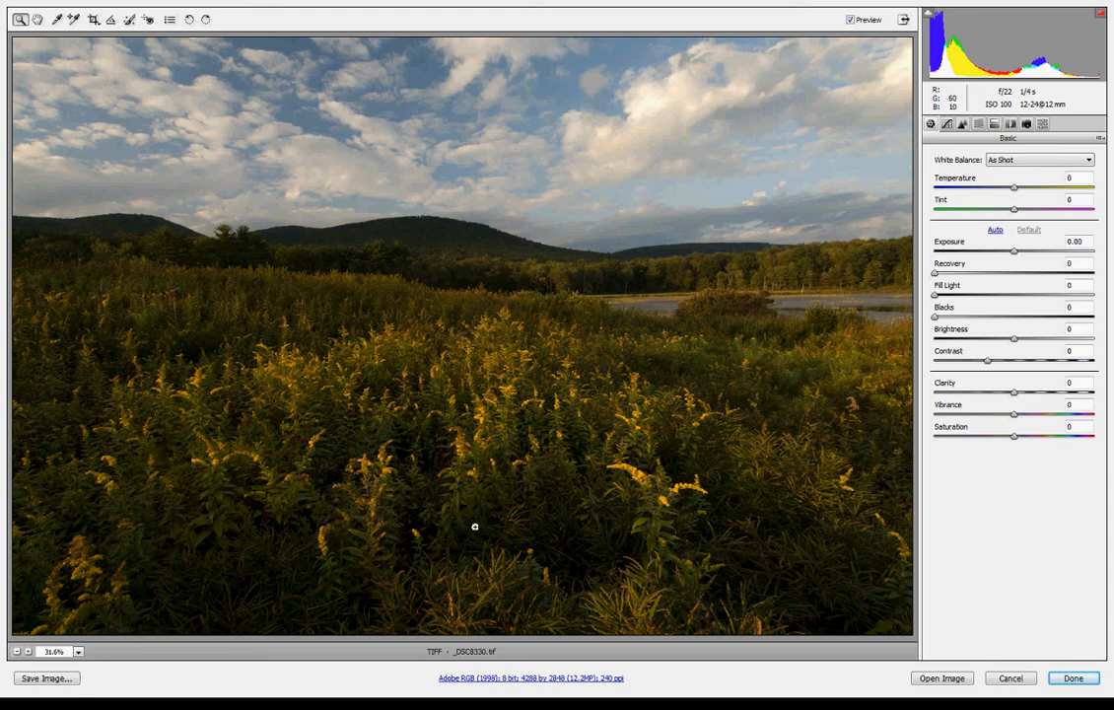
drag(1015, 252, 1027, 256)
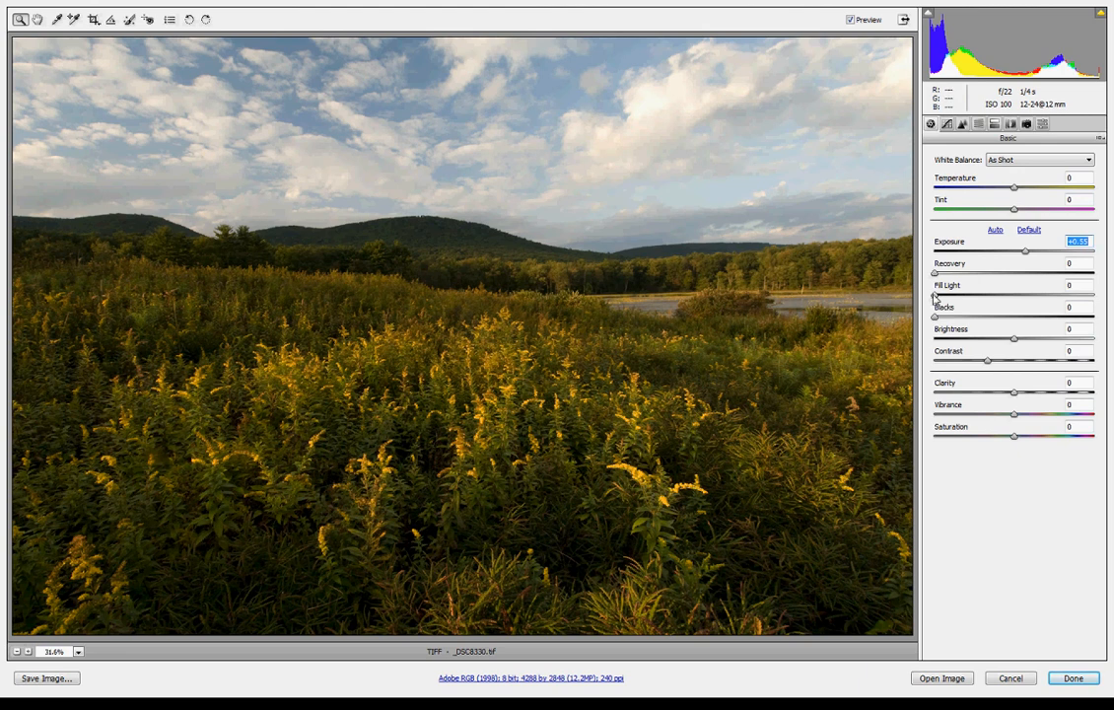
drag(935, 299, 953, 302)
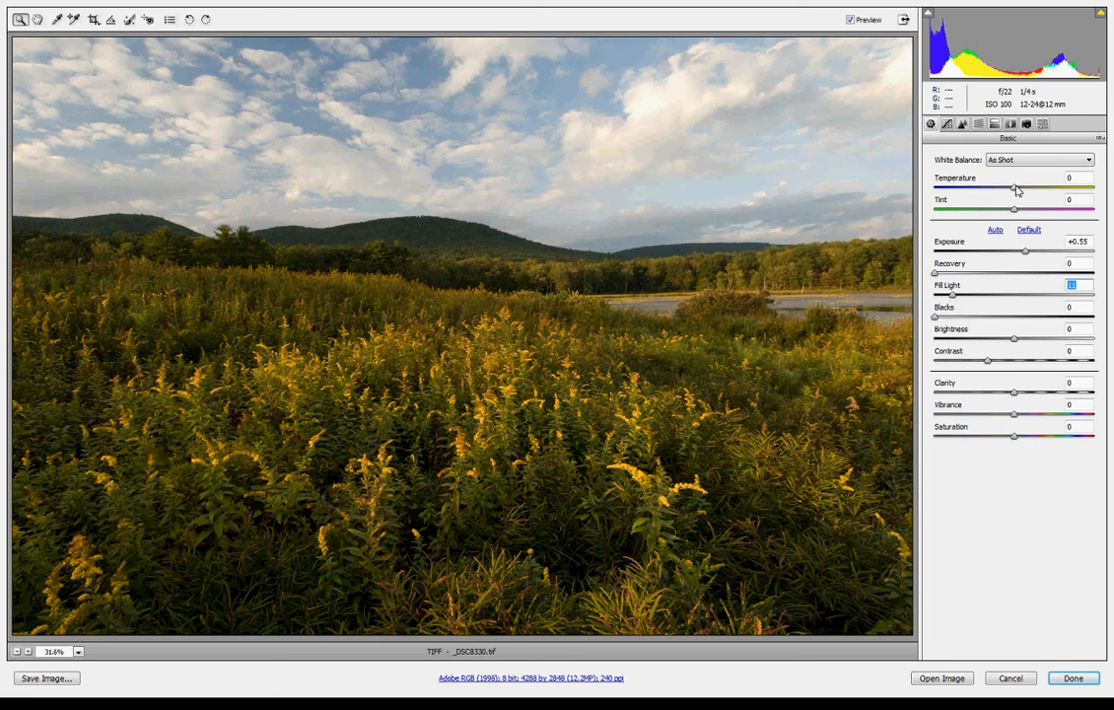
mouse_move(1013, 189)
mouse_down()
mouse_move(993, 191)
mouse_move(1025, 213)
mouse_move(997, 189)
mouse_up()
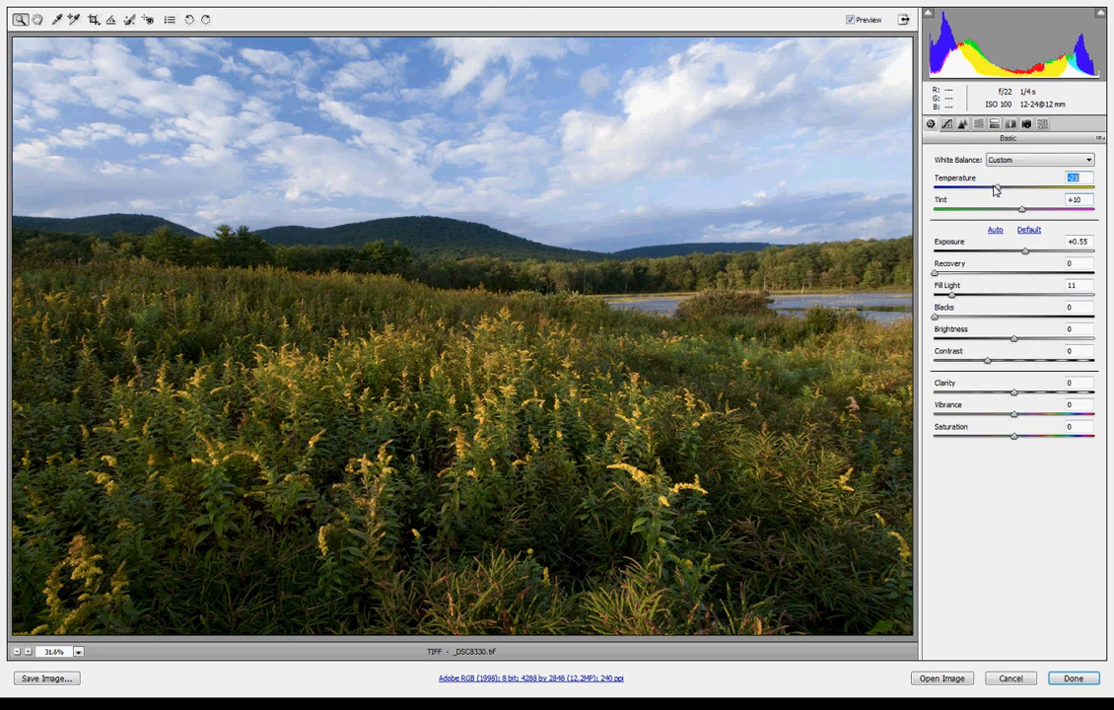
drag(1013, 415, 1031, 418)
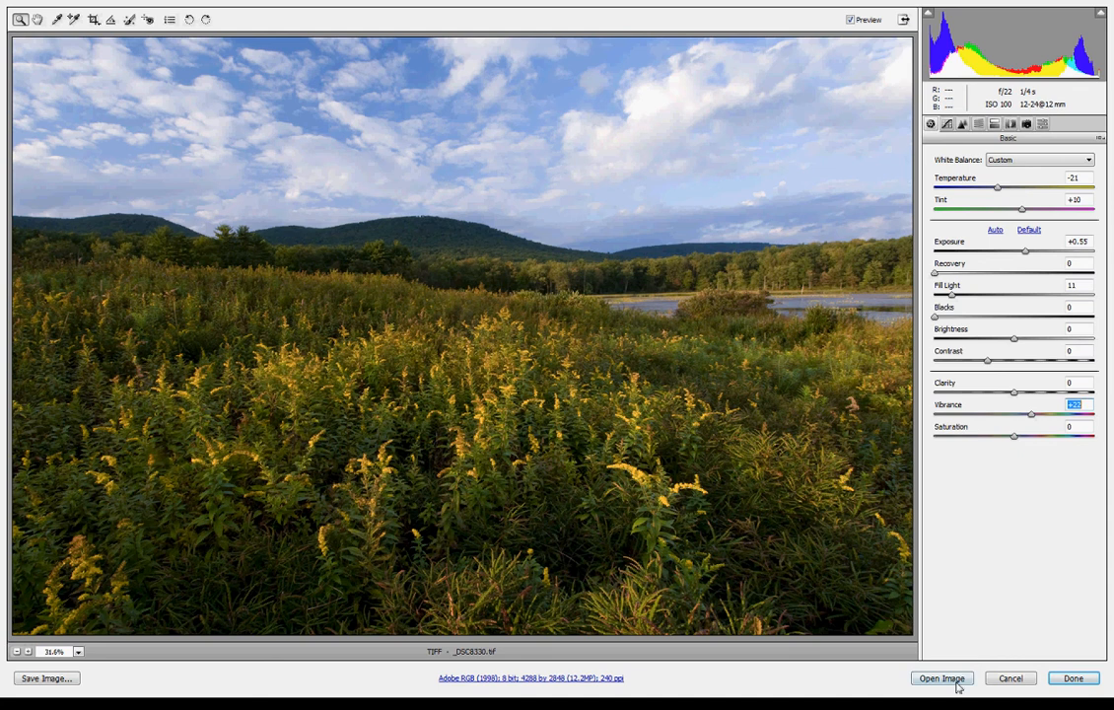
Step: Open the adjusted image in Photoshop as a Smart Object and maximize its document window
key(shift)
shift+click(961, 682)
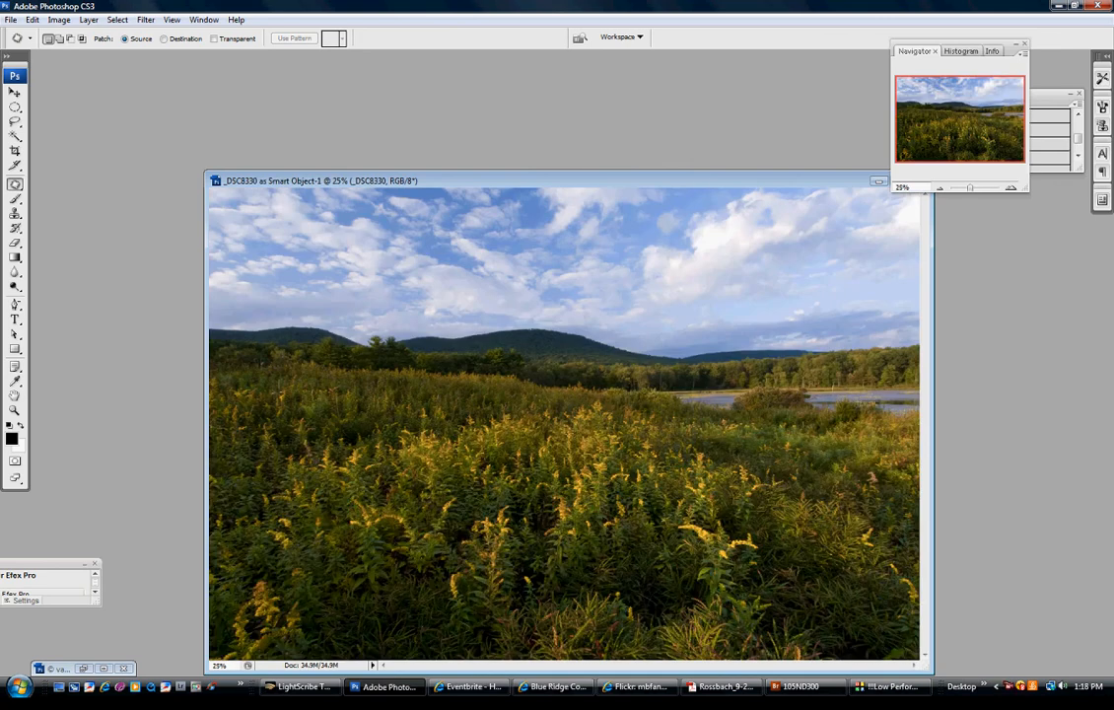
double_click(698, 187)
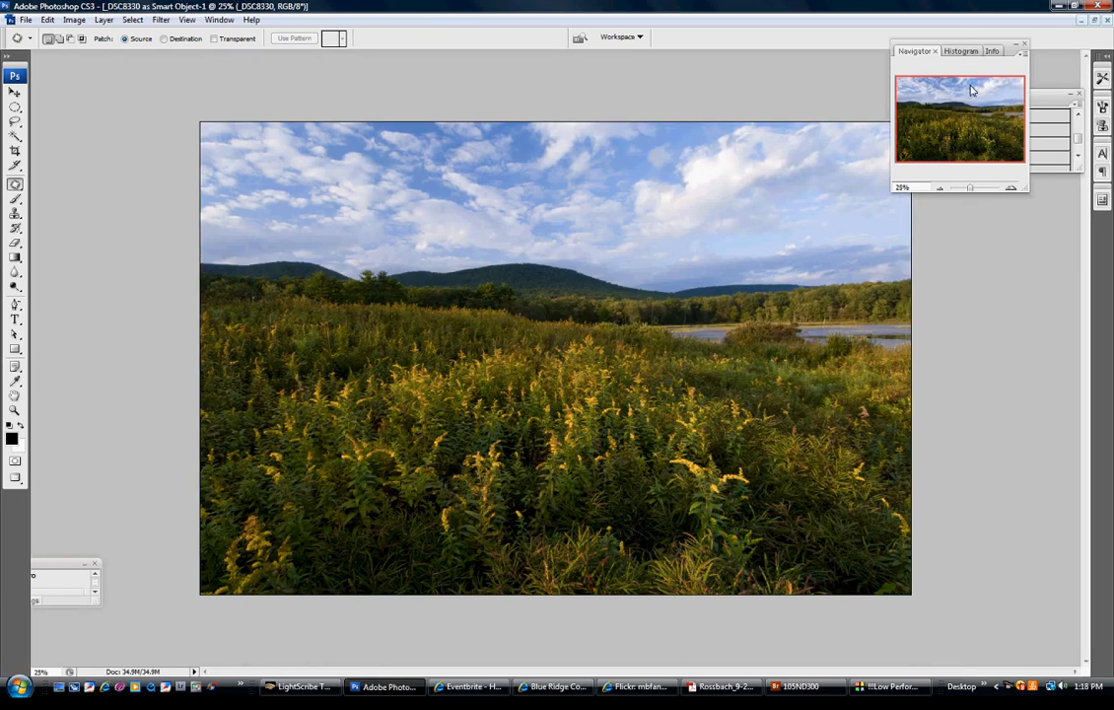
Step: Bring up the Layers palette and place it in the empty area beside the photo, below the Navigator
drag(1078, 96, 1065, 215)
click(1065, 212)
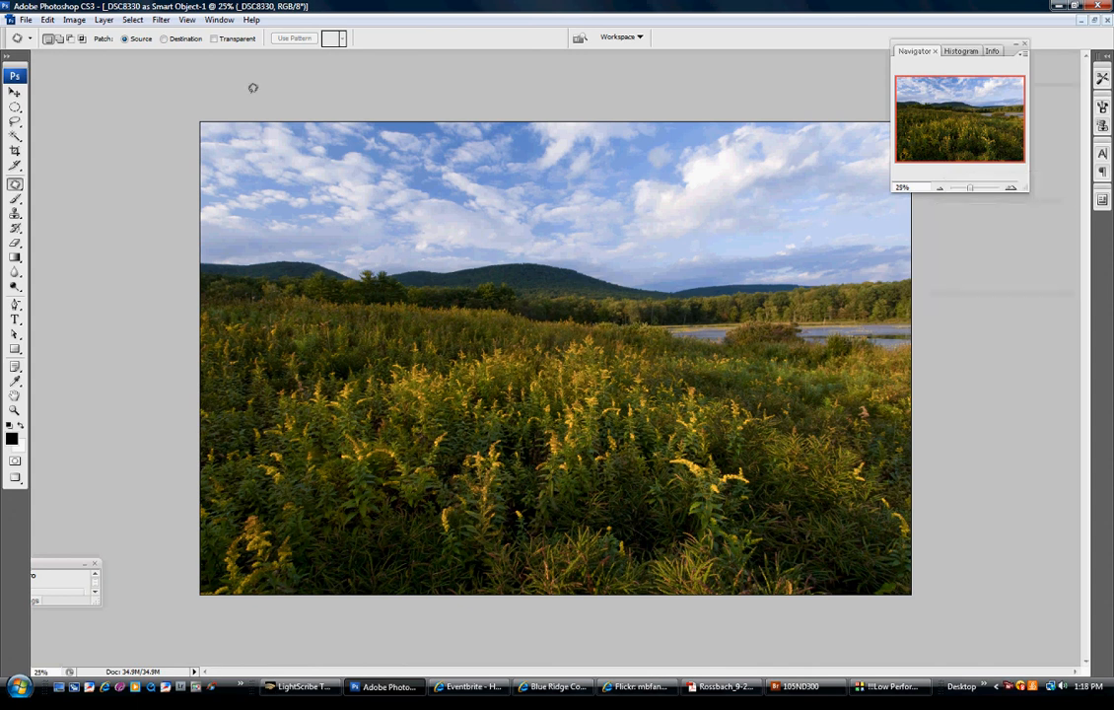
click(186, 20)
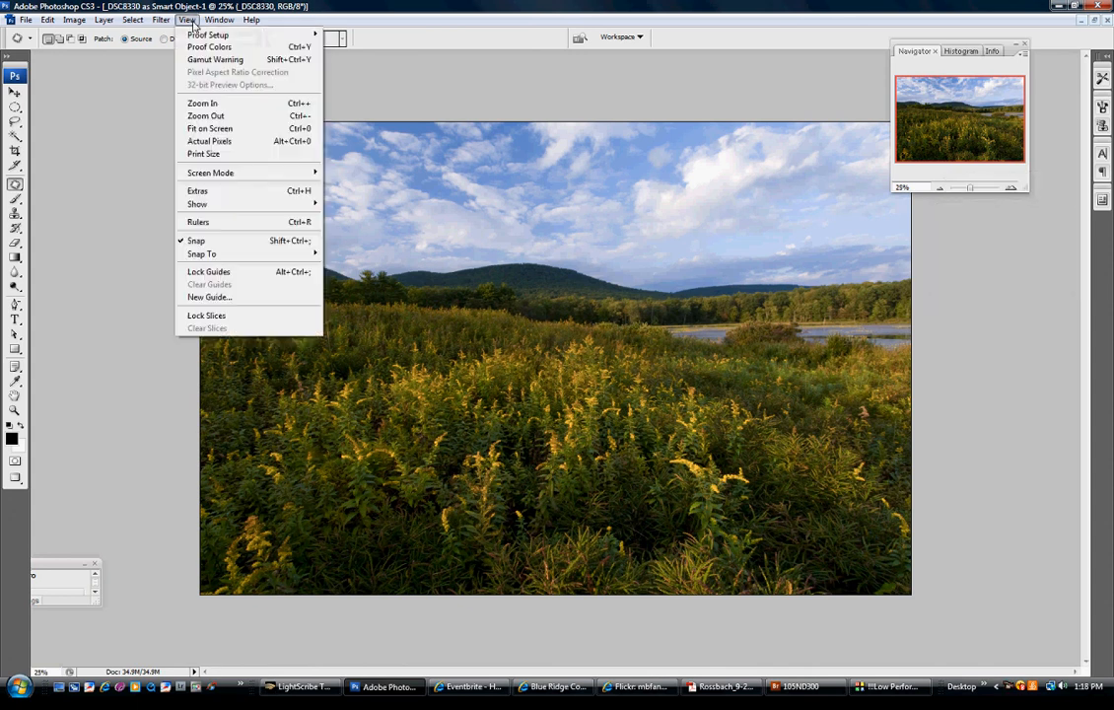
click(276, 204)
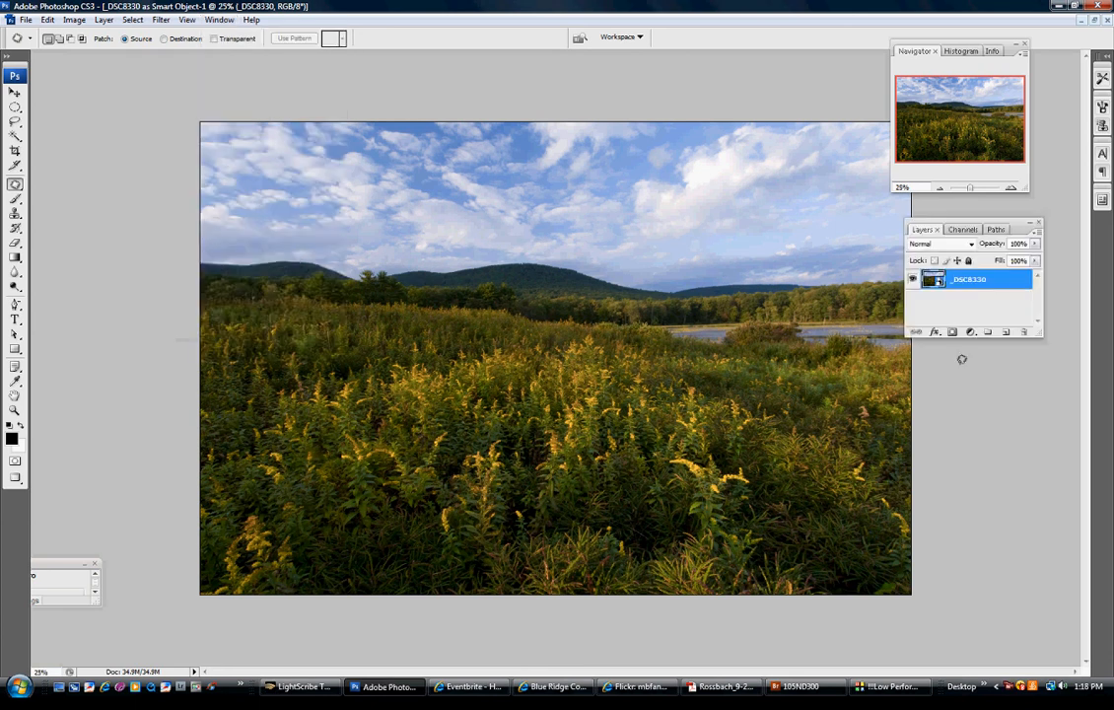
drag(1015, 234, 1041, 269)
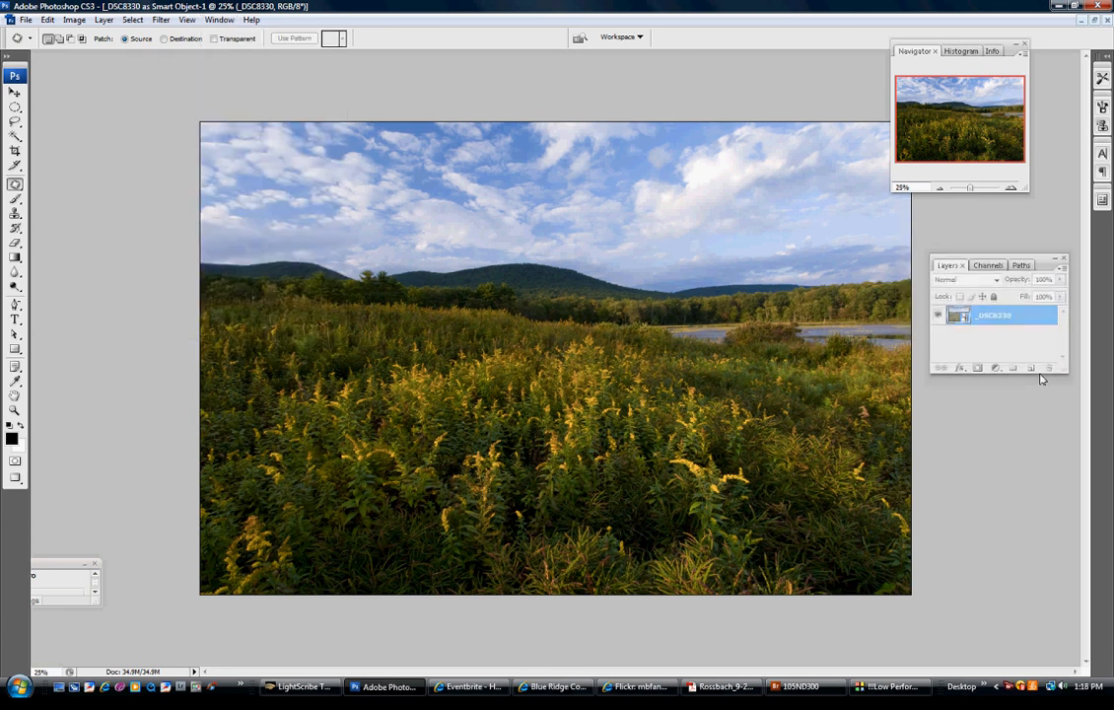
Step: Create an independent duplicate of the _DSC8330 layer with New Smart Object via Copy
right_click(963, 320)
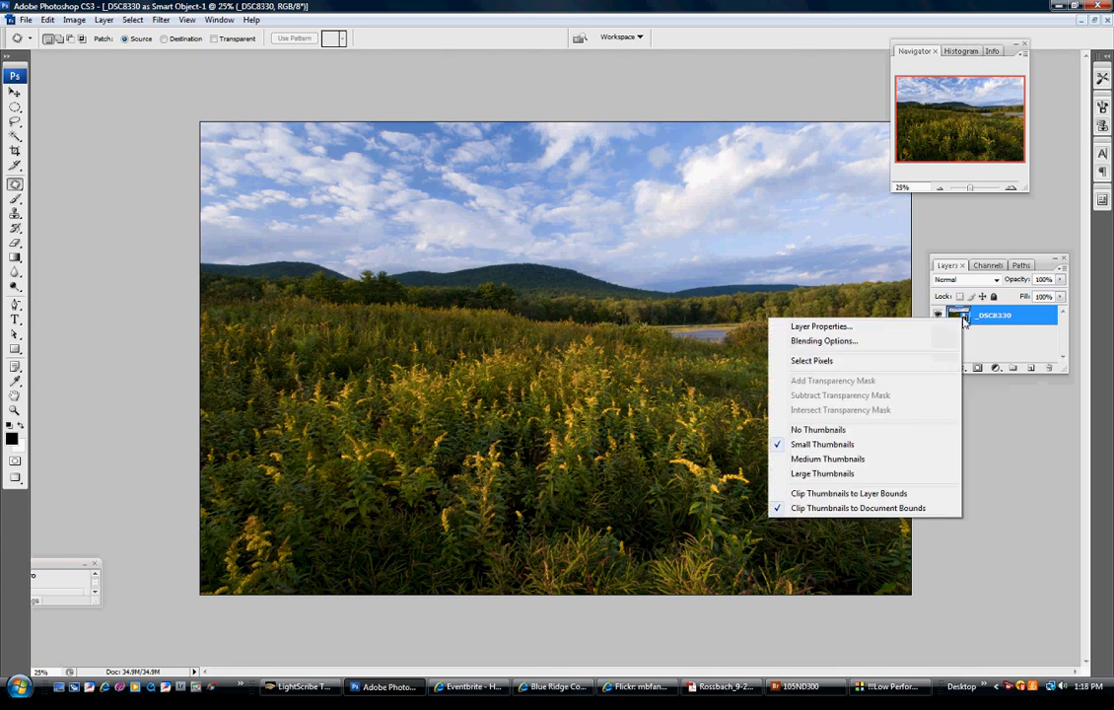
click(991, 321)
right_click(991, 321)
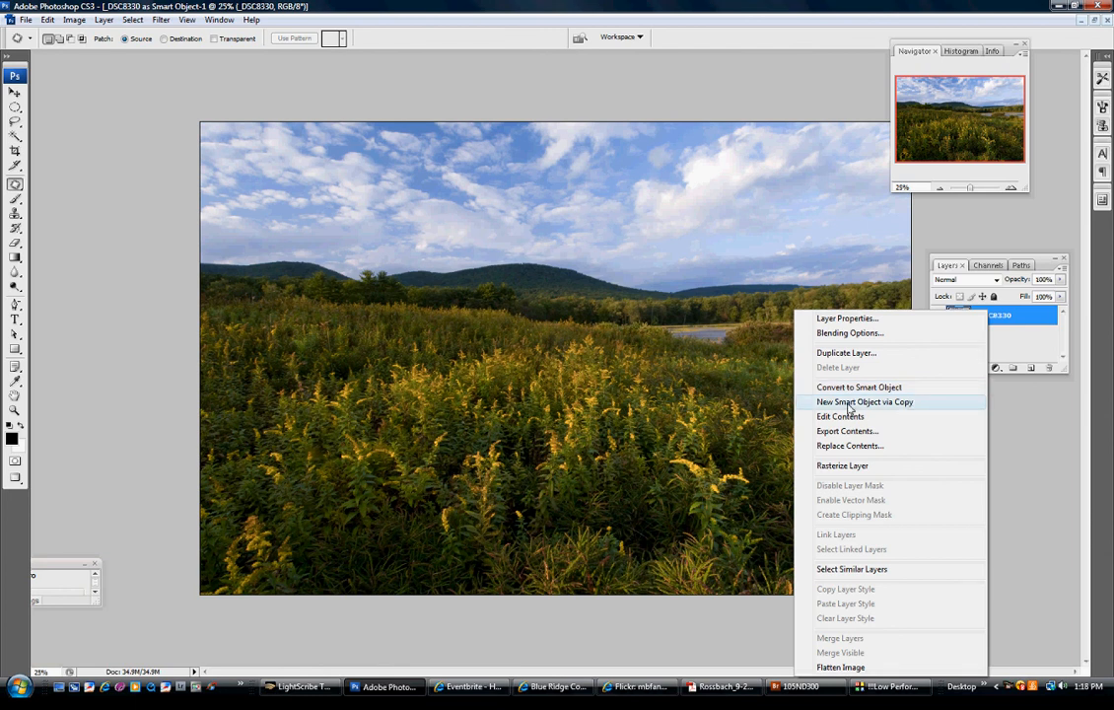
click(892, 403)
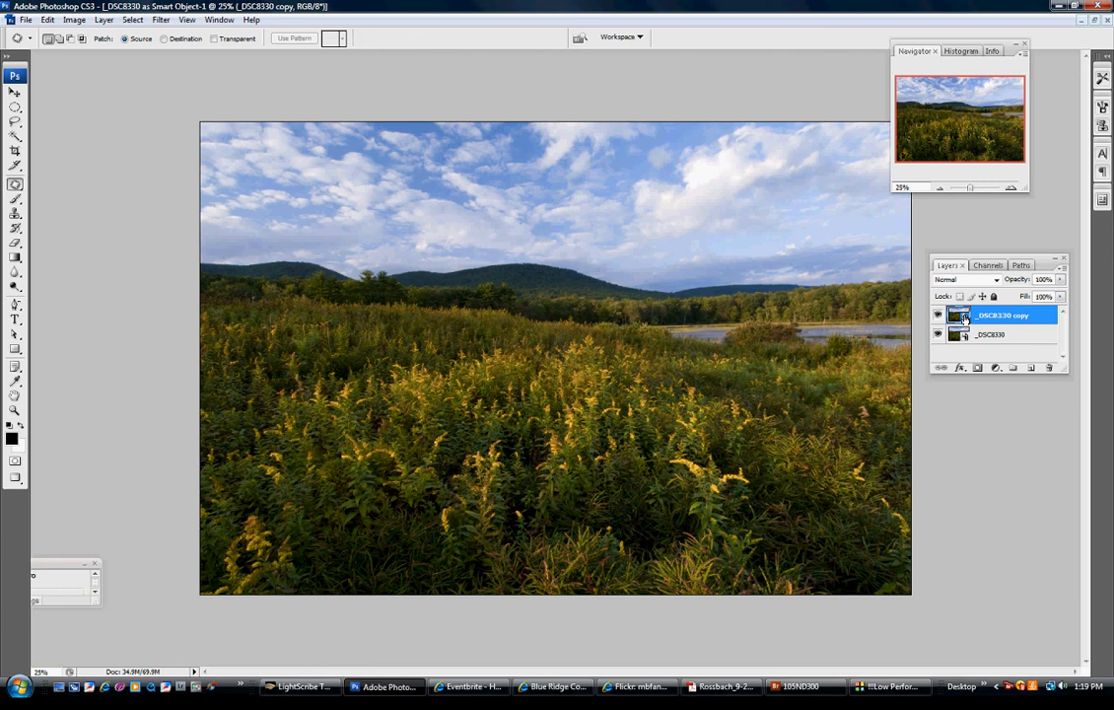
Step: Edit the copied smart object in Camera Raw: reset tones to default, then Brightness +9, Clarity +50, Temperature -10, Tint +15 and Vibrance +33
double_click(964, 317)
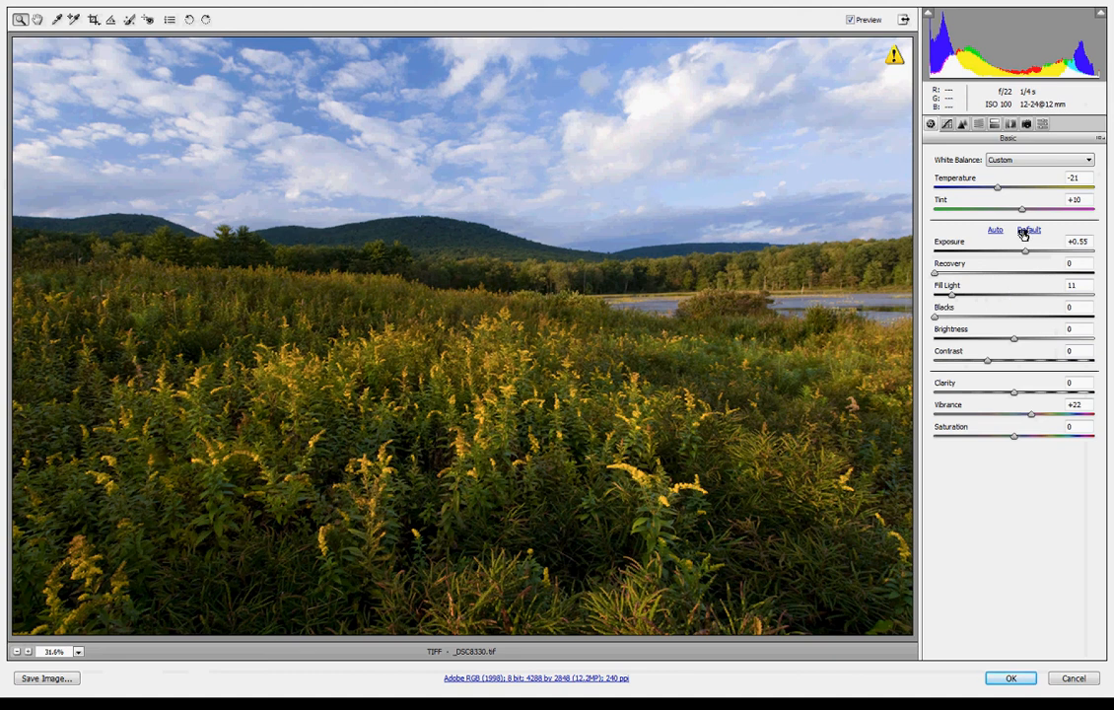
click(1028, 230)
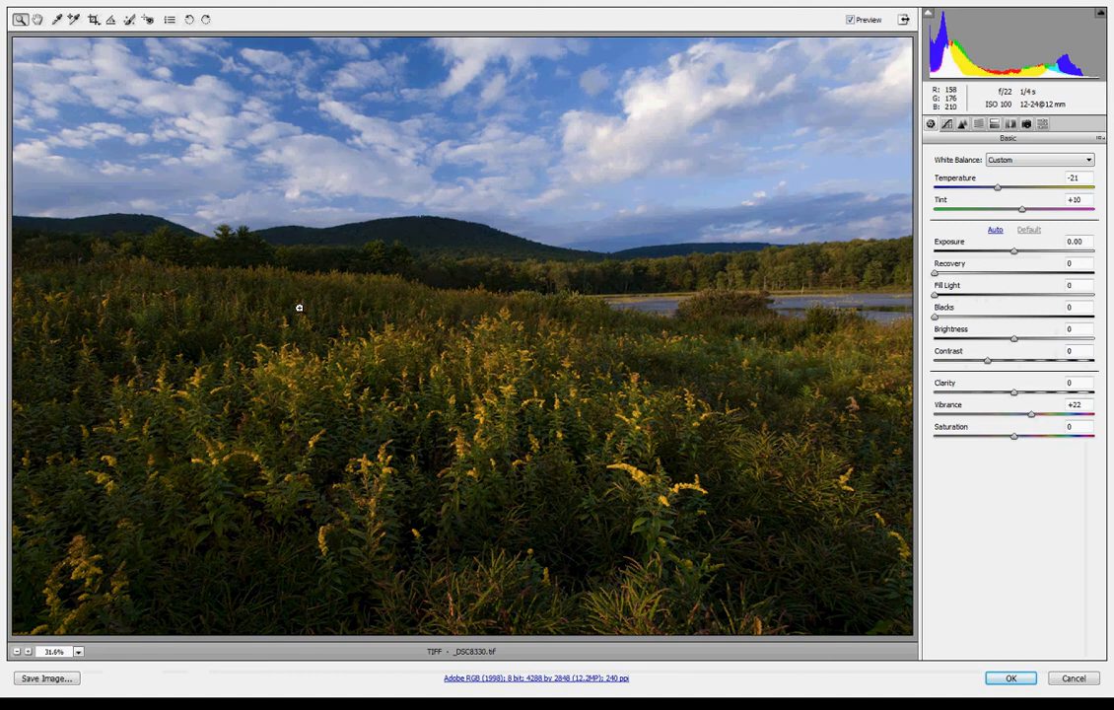
click(1016, 340)
drag(1019, 345, 1022, 346)
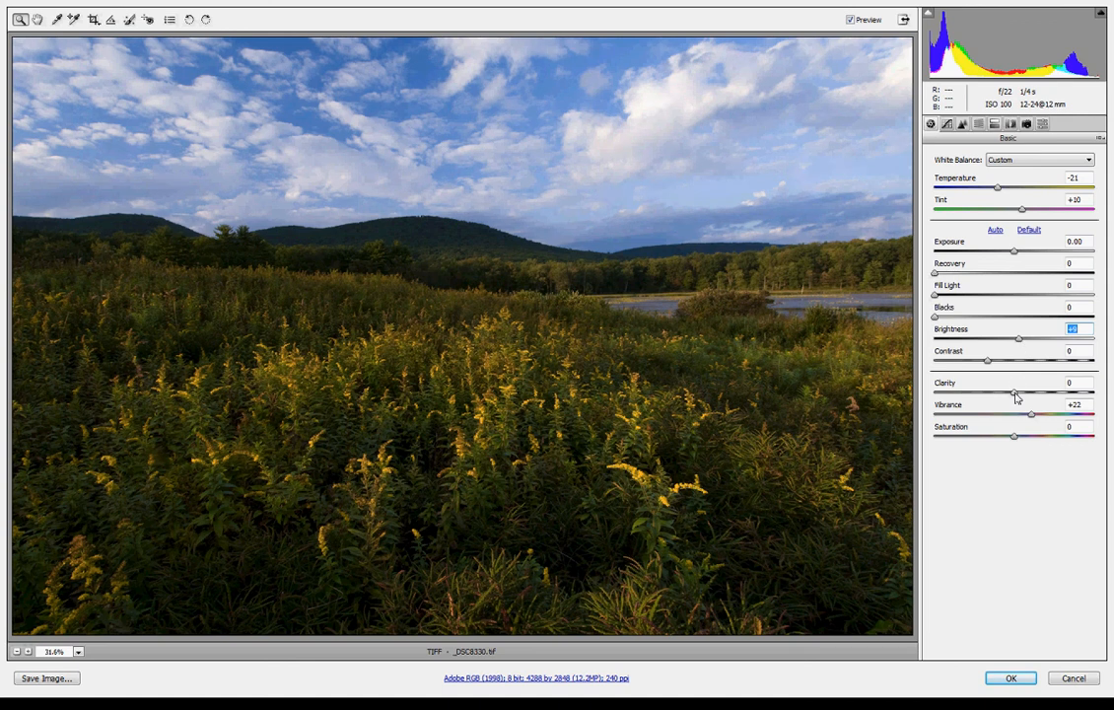
drag(1017, 394, 1054, 394)
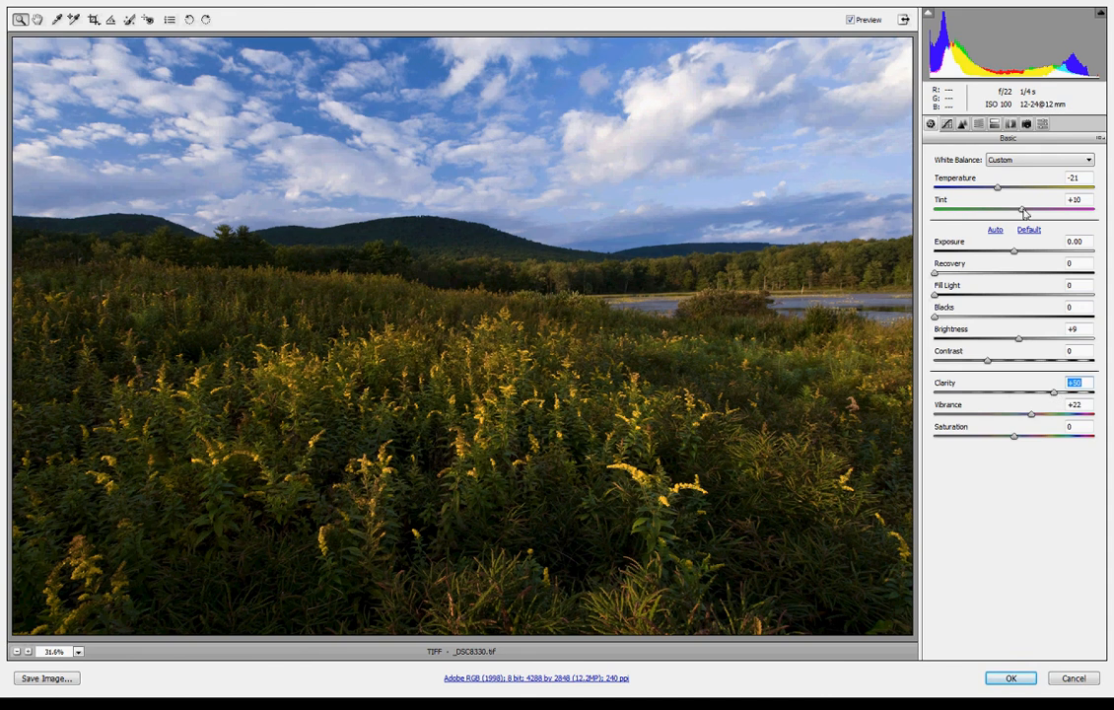
drag(1023, 212, 1005, 192)
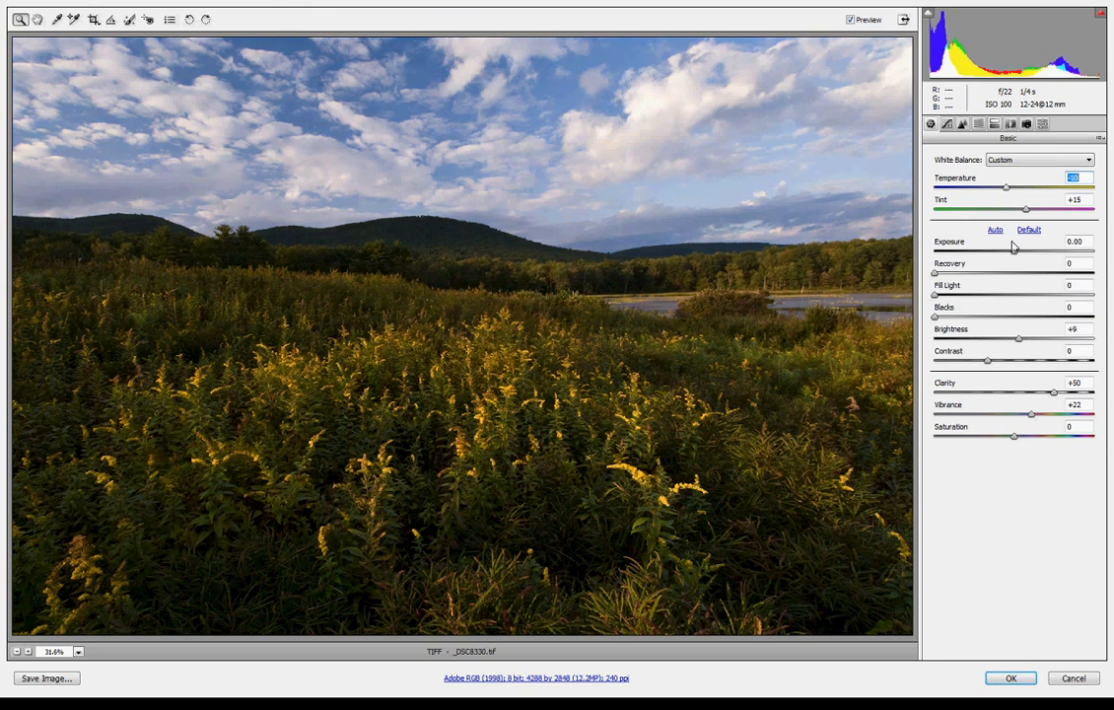
drag(1036, 418, 1045, 418)
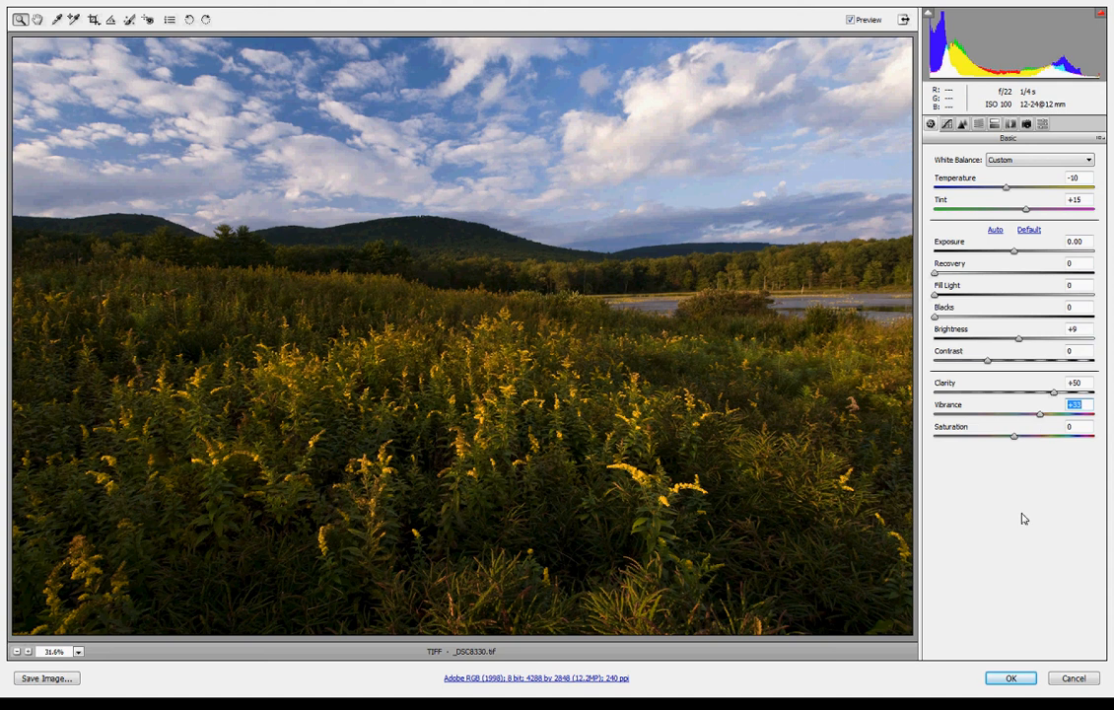
Step: Show highlight clipping, set Recovery to 11 and Fill Light to 14, compare with the original, and apply the Camera Raw edits
click(1101, 13)
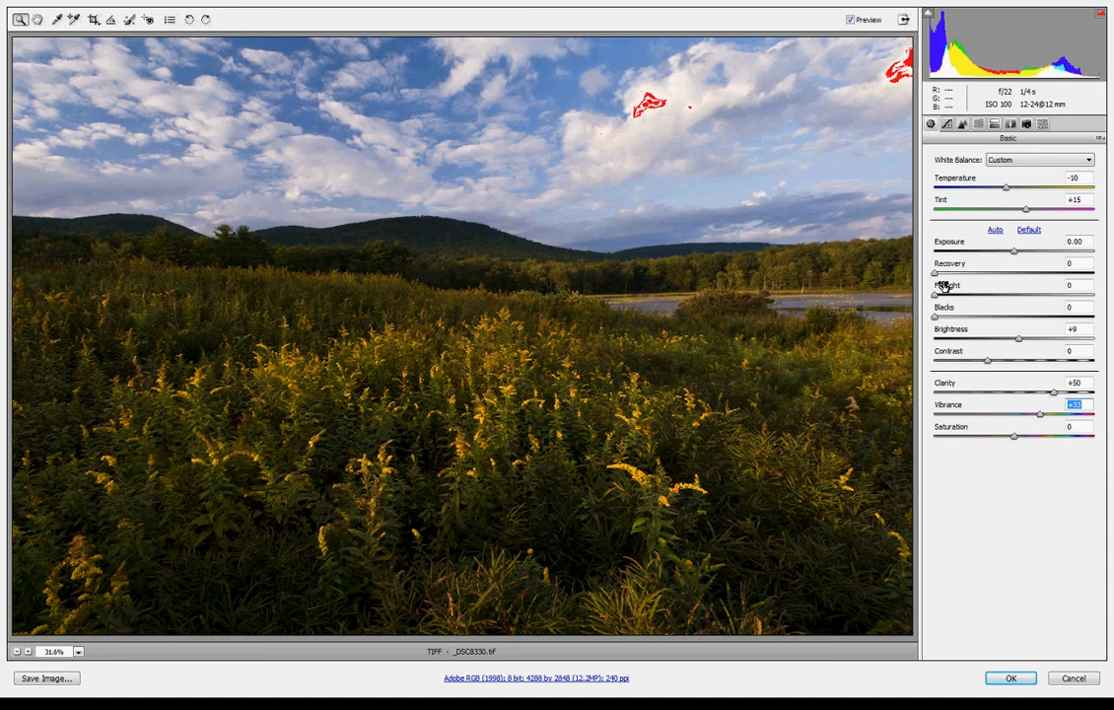
drag(936, 274, 954, 279)
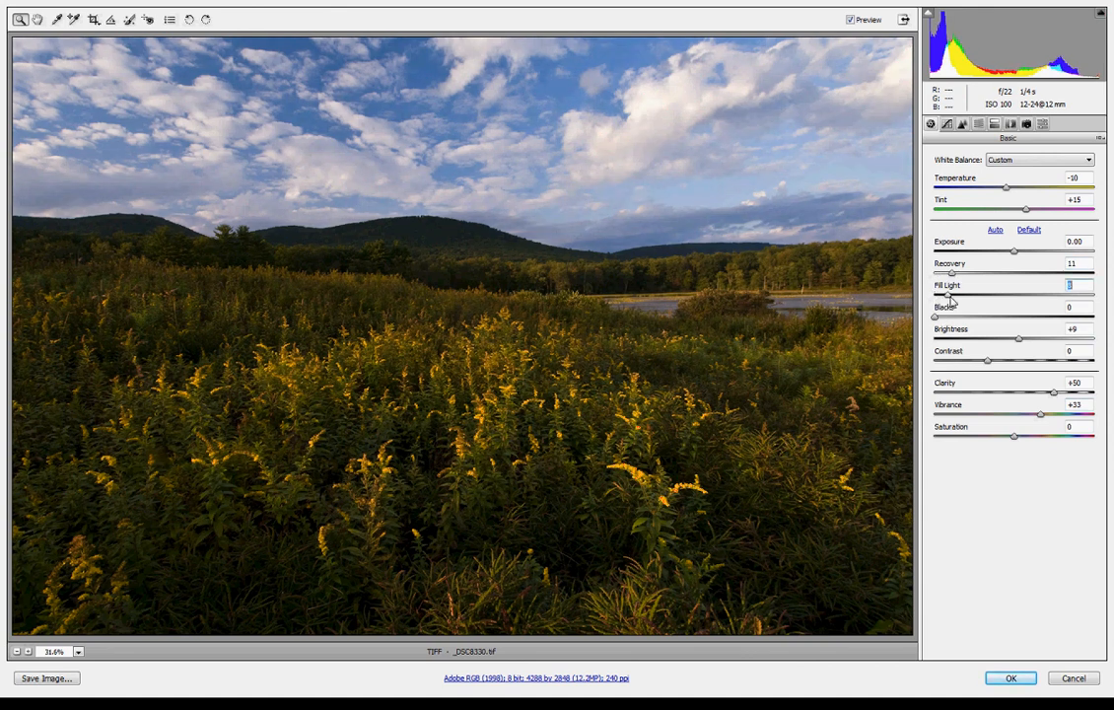
drag(935, 295, 960, 298)
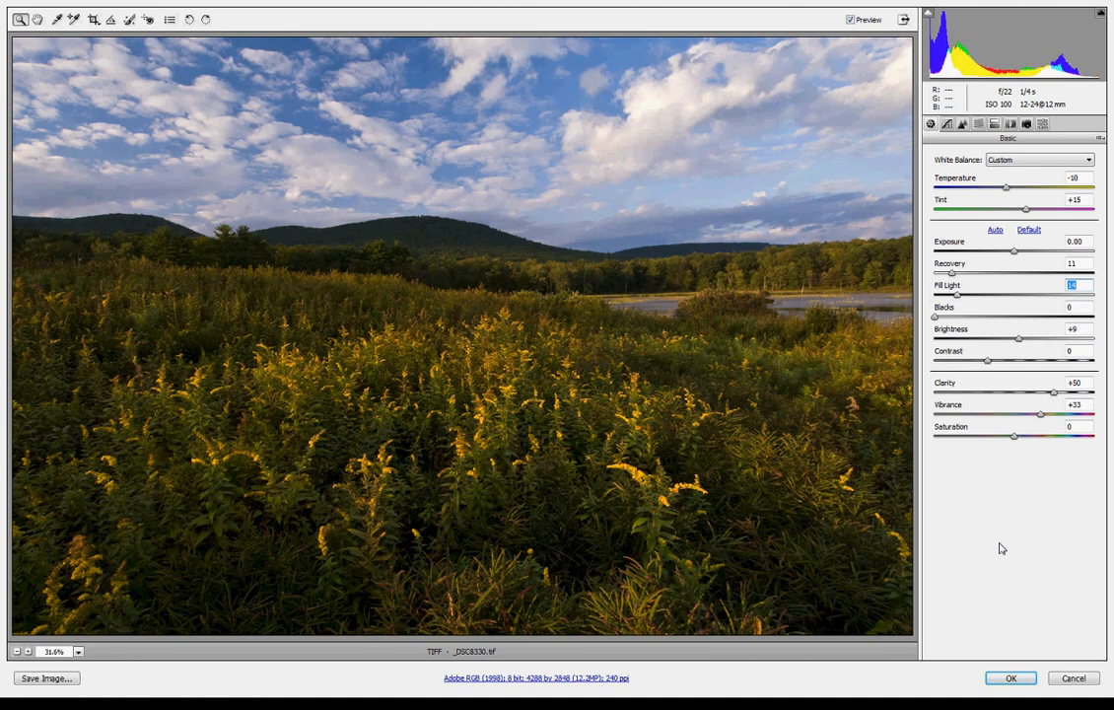
click(850, 19)
click(849, 19)
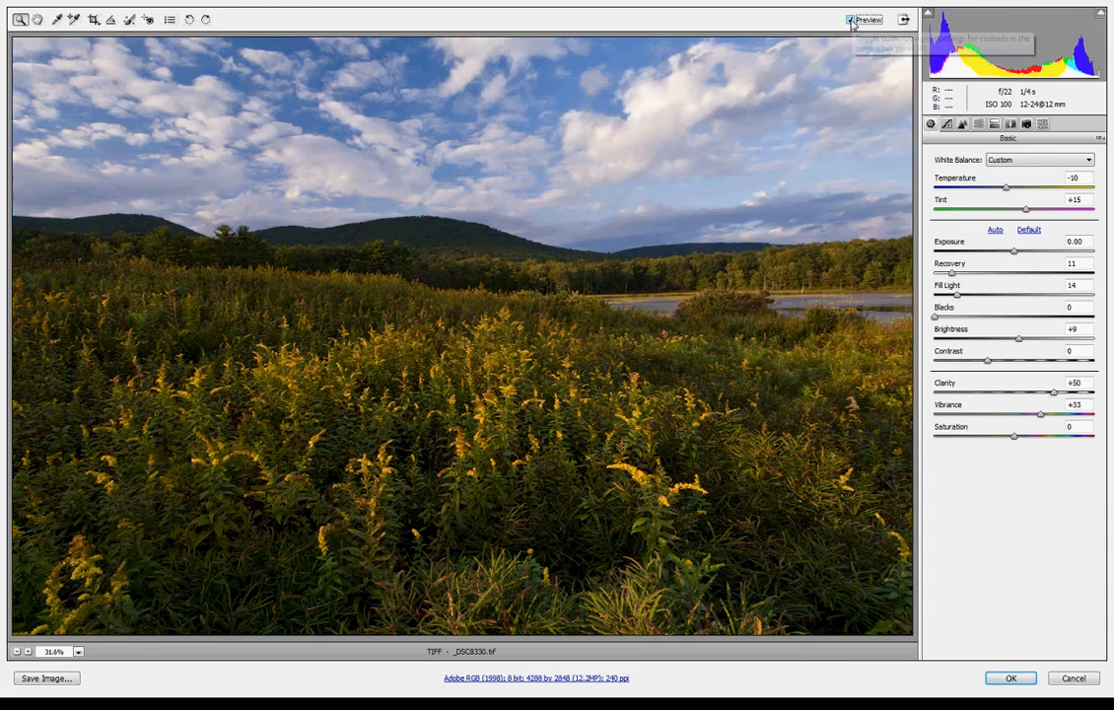
click(1008, 681)
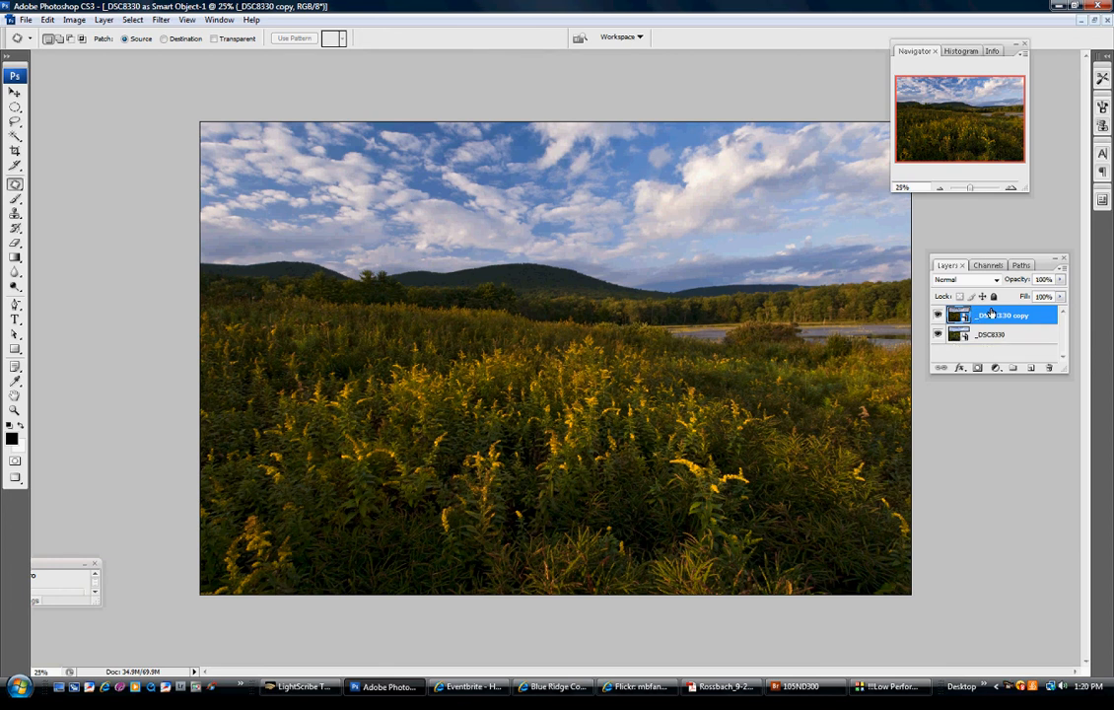
Step: Load the Blue channel as a selection and restore the composite RGB view
click(986, 265)
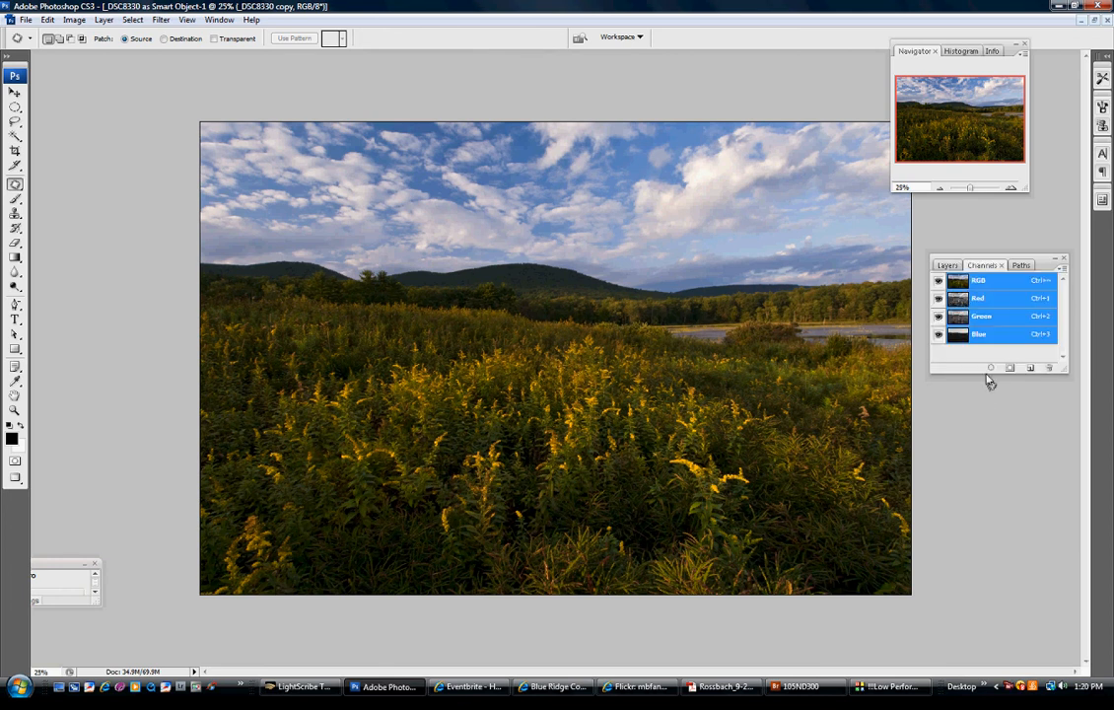
click(979, 336)
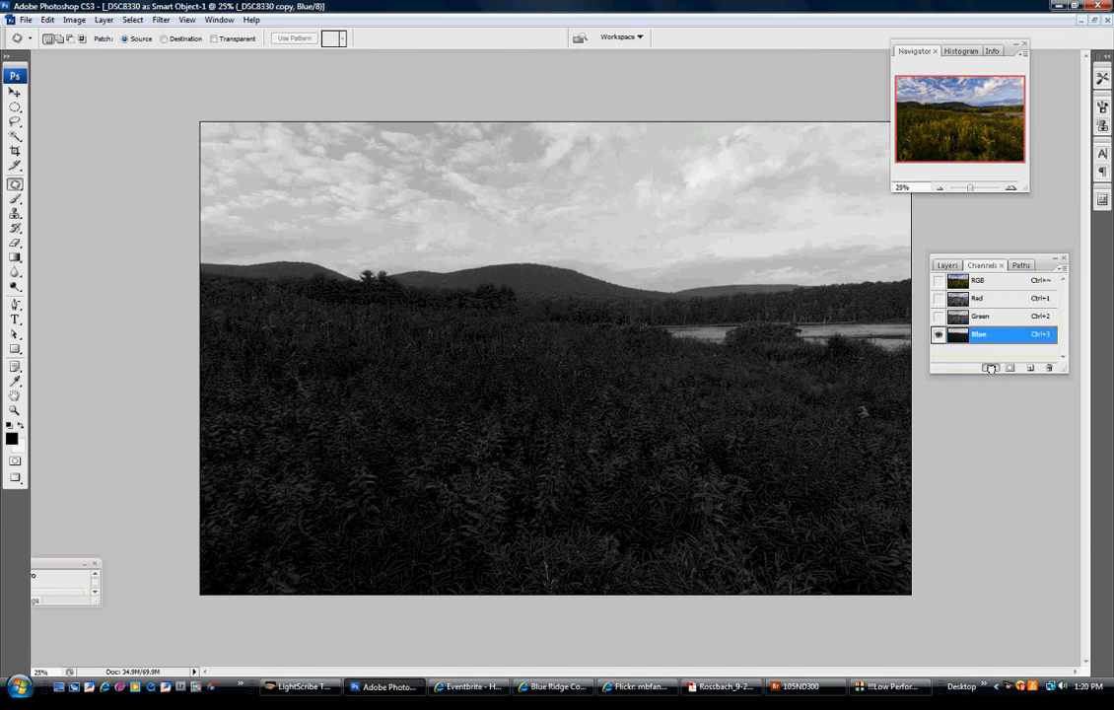
click(990, 367)
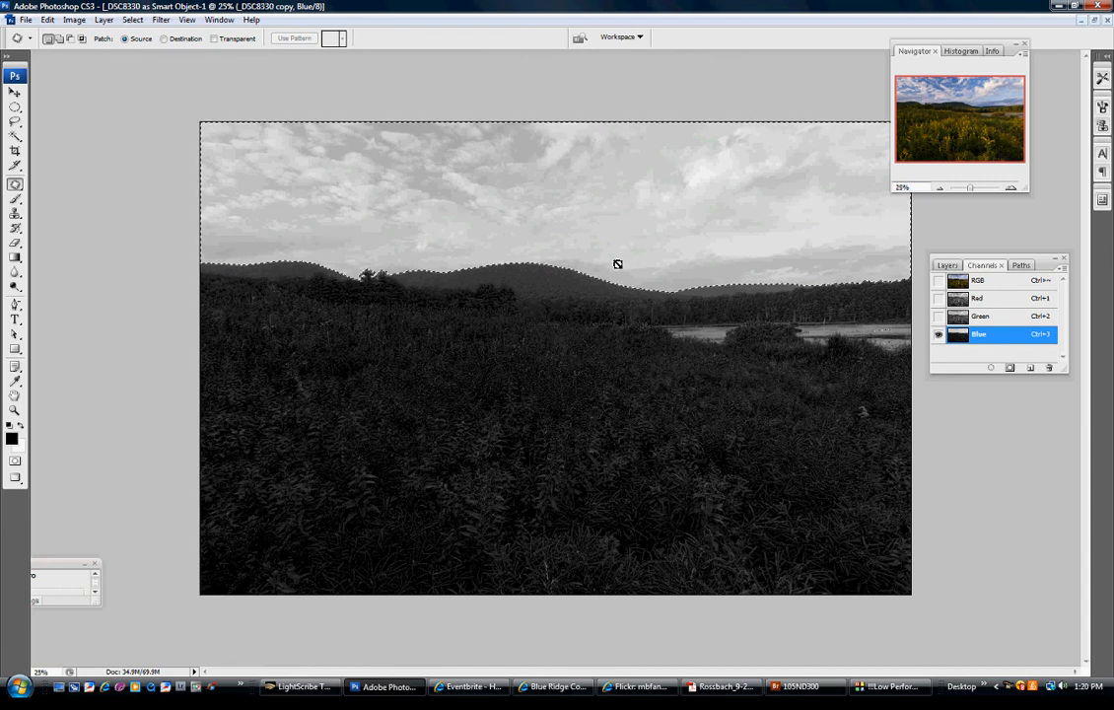
click(1007, 284)
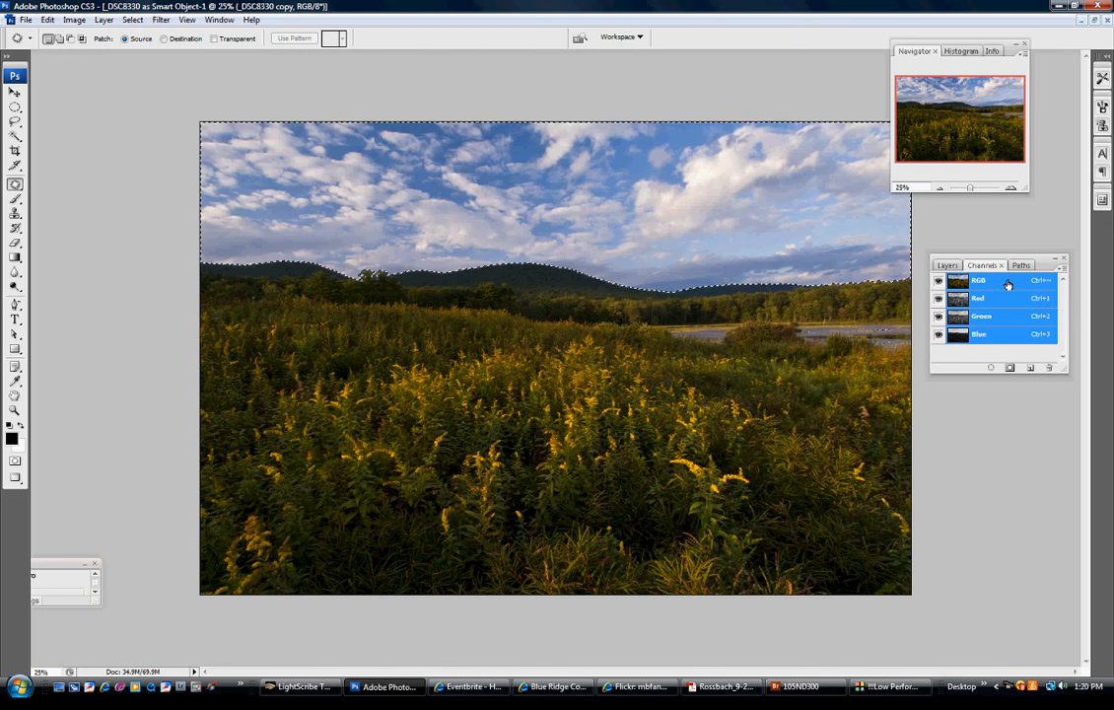
Step: Add a layer mask from the selection to the copied smart object layer and compare the image with the layer hidden and shown
click(949, 266)
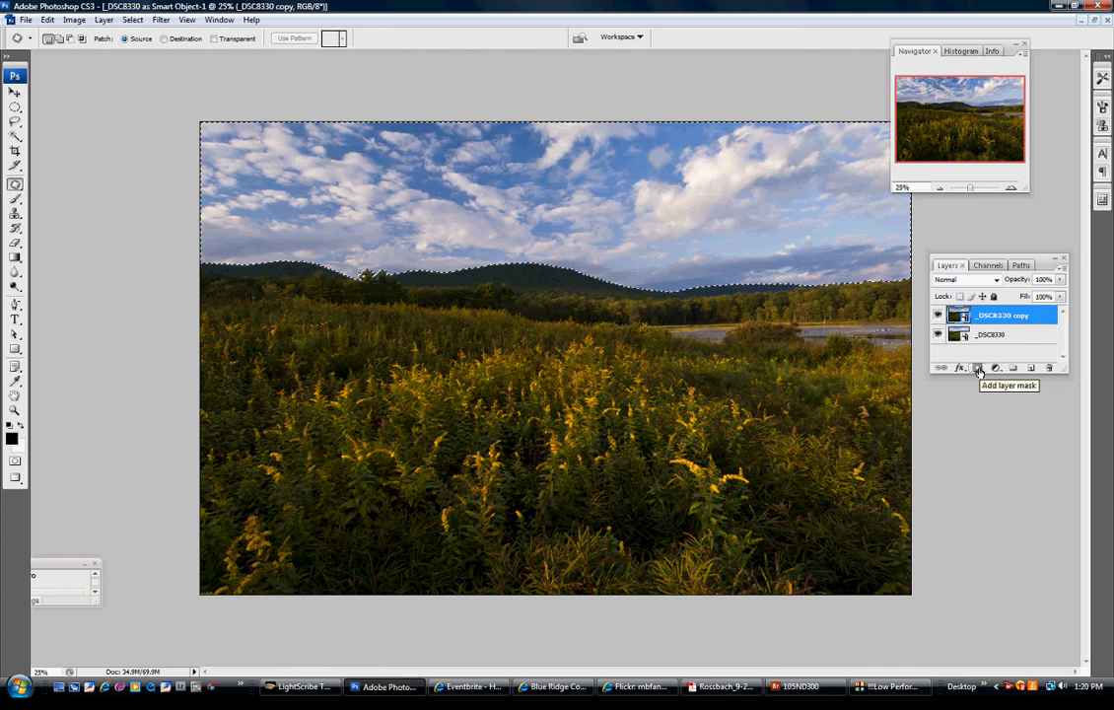
click(978, 369)
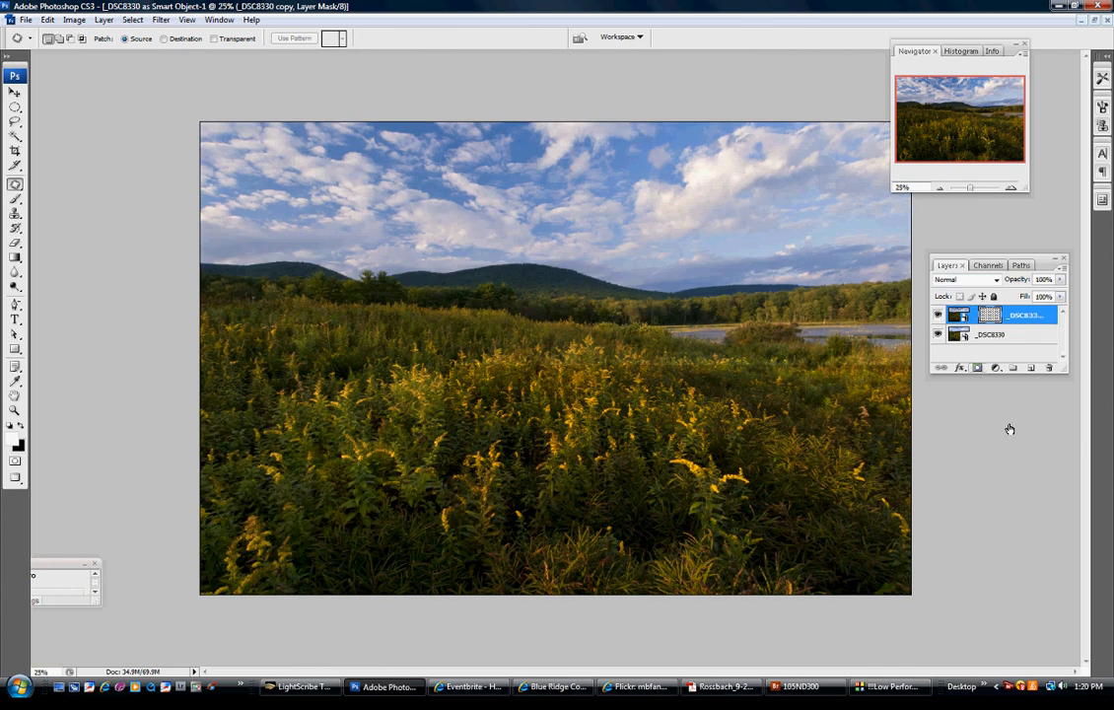
click(937, 316)
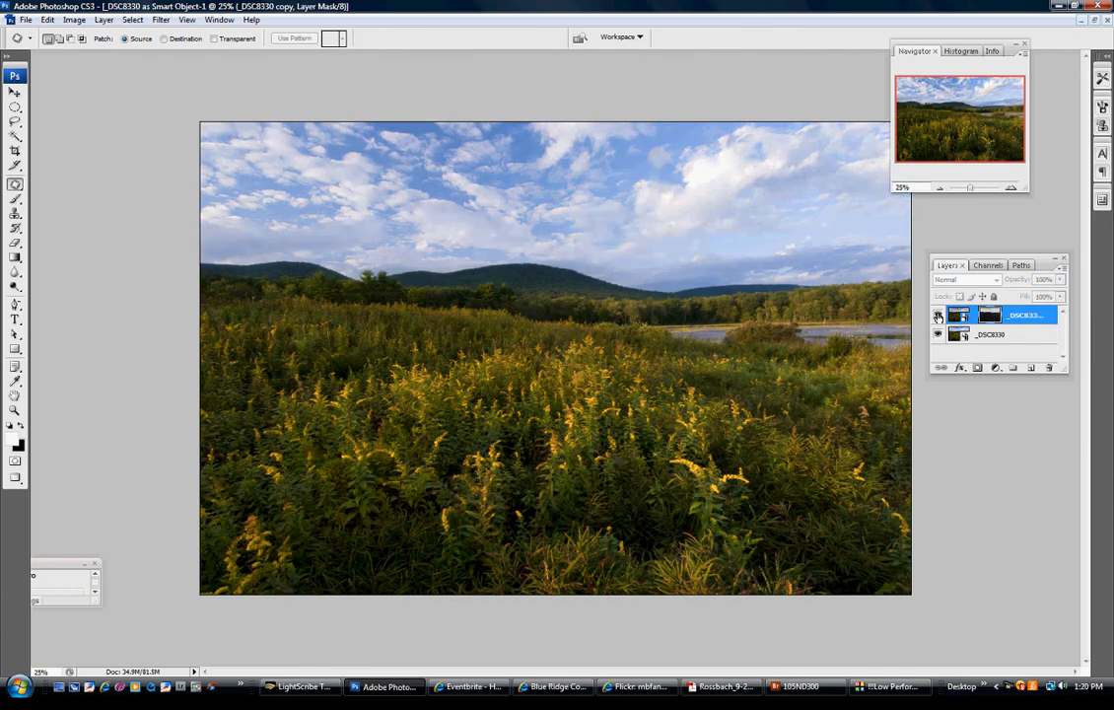
click(938, 315)
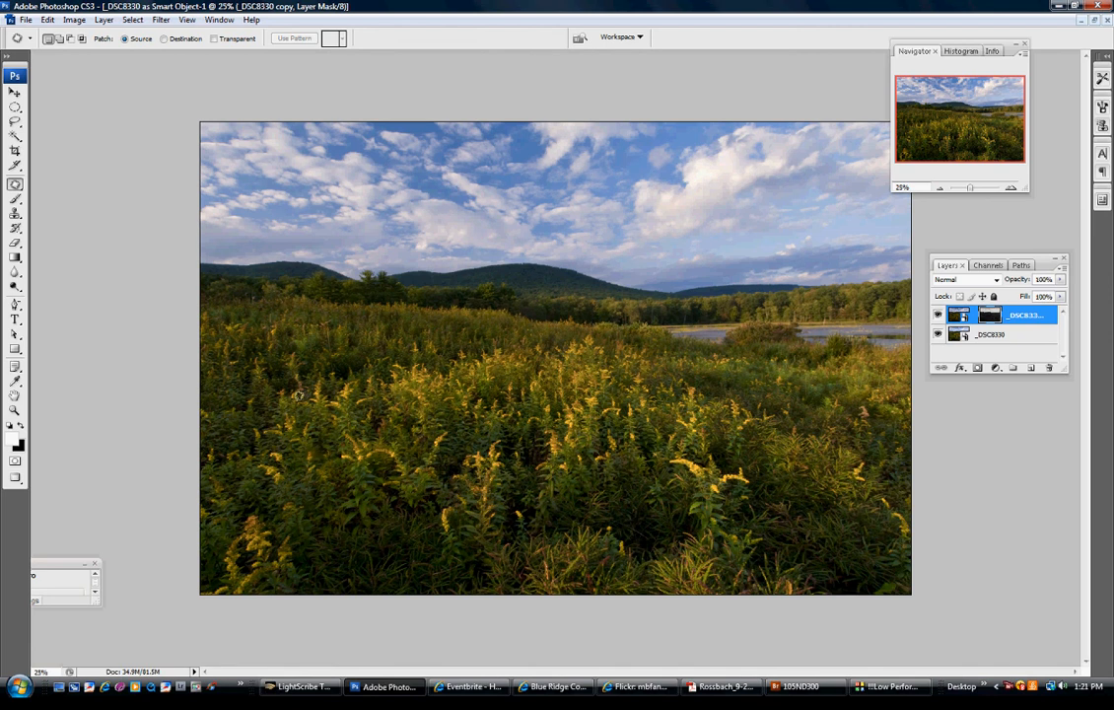
Step: Paint black over the foreground field on the copy's layer mask with a 600 px brush
click(15, 198)
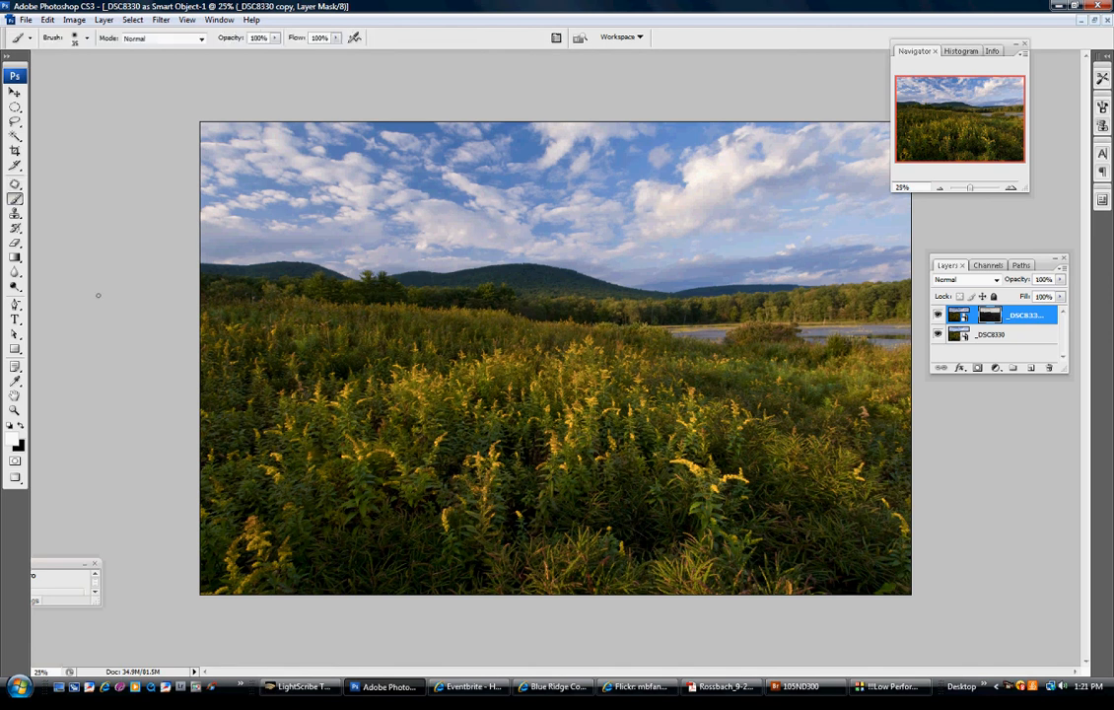
click(21, 426)
key(bracketright)
key(bracketright)
key(bracketright)
key(bracketright)
key(bracketright)
key(bracketright)
key(bracketright)
key(bracketright)
key(bracketright)
key(bracketright)
key(bracketright)
key(bracketright)
key(bracketright)
key(bracketright)
key(bracketright)
key(bracketright)
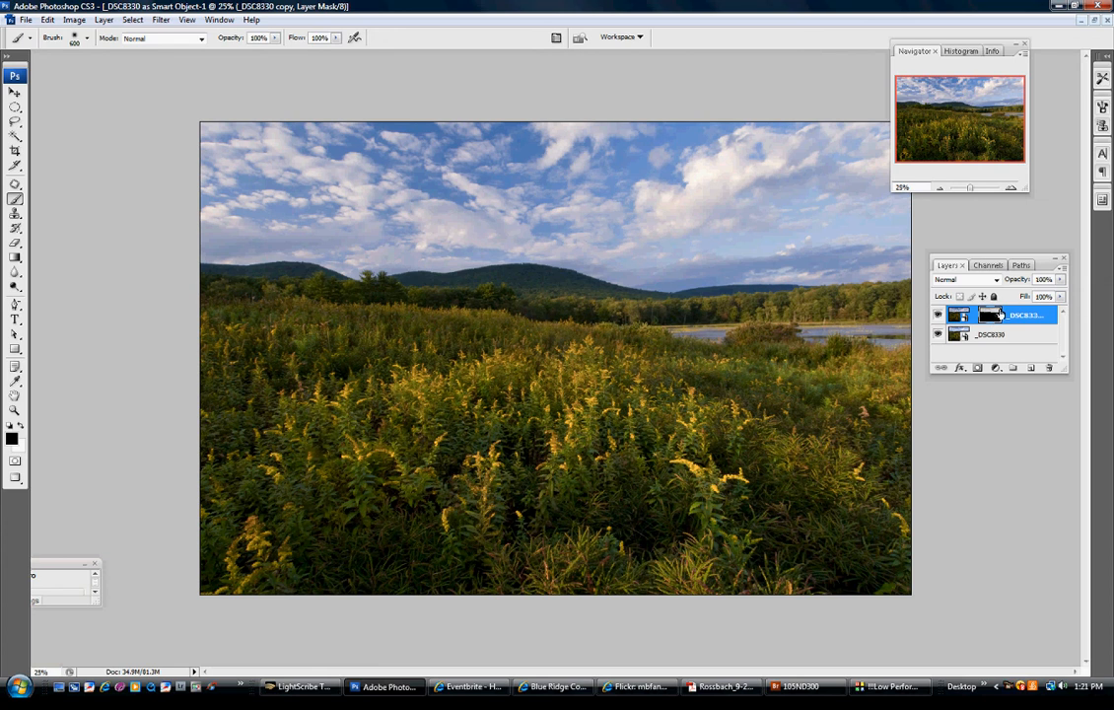
Step: Display the layer mask alone, paint its remaining gray foreground patches black, and hide the copied layer to compare
alt+click(1001, 314)
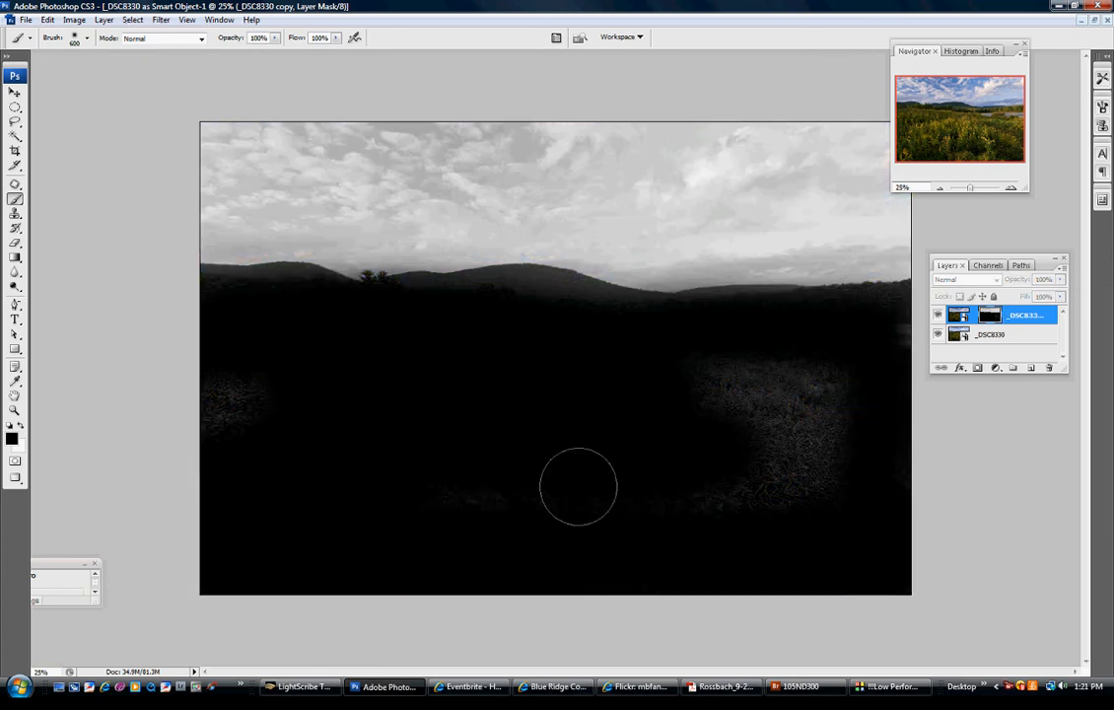
mouse_move(234, 391)
mouse_down()
mouse_move(203, 396)
mouse_move(246, 403)
mouse_move(480, 504)
mouse_move(804, 487)
mouse_move(723, 483)
mouse_move(784, 474)
mouse_move(830, 375)
mouse_move(718, 381)
mouse_move(815, 394)
mouse_move(753, 399)
mouse_move(695, 386)
mouse_move(922, 347)
mouse_move(924, 321)
mouse_move(748, 336)
mouse_move(502, 312)
mouse_move(327, 318)
mouse_move(272, 303)
mouse_move(110, 315)
mouse_up()
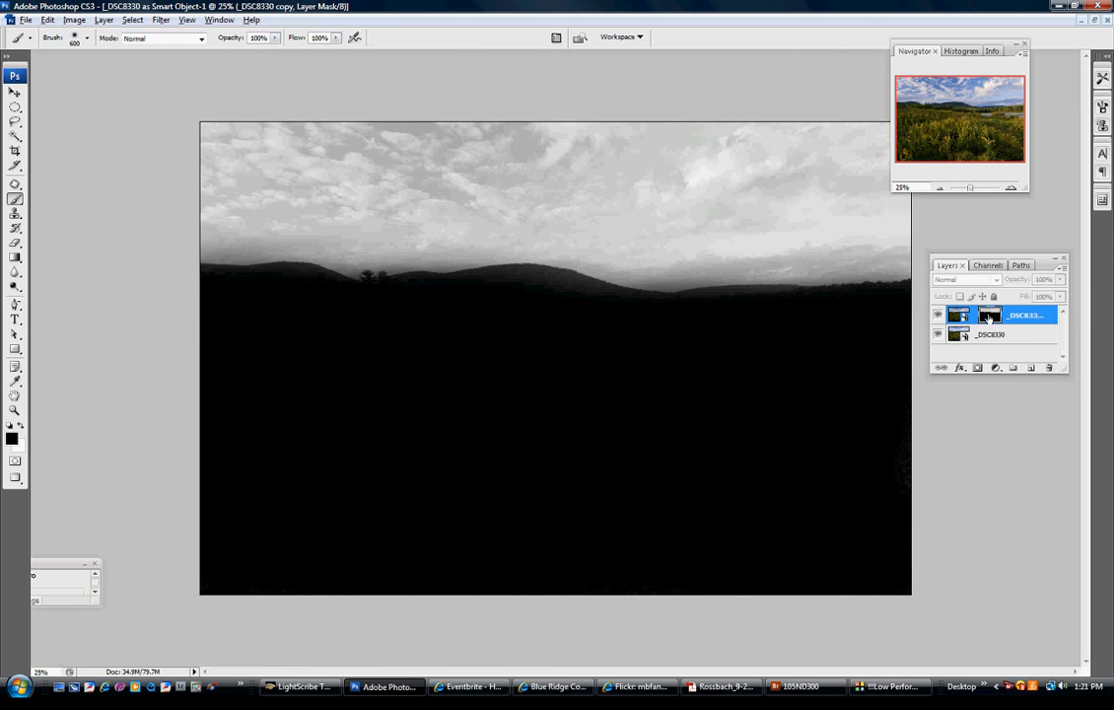
click(937, 315)
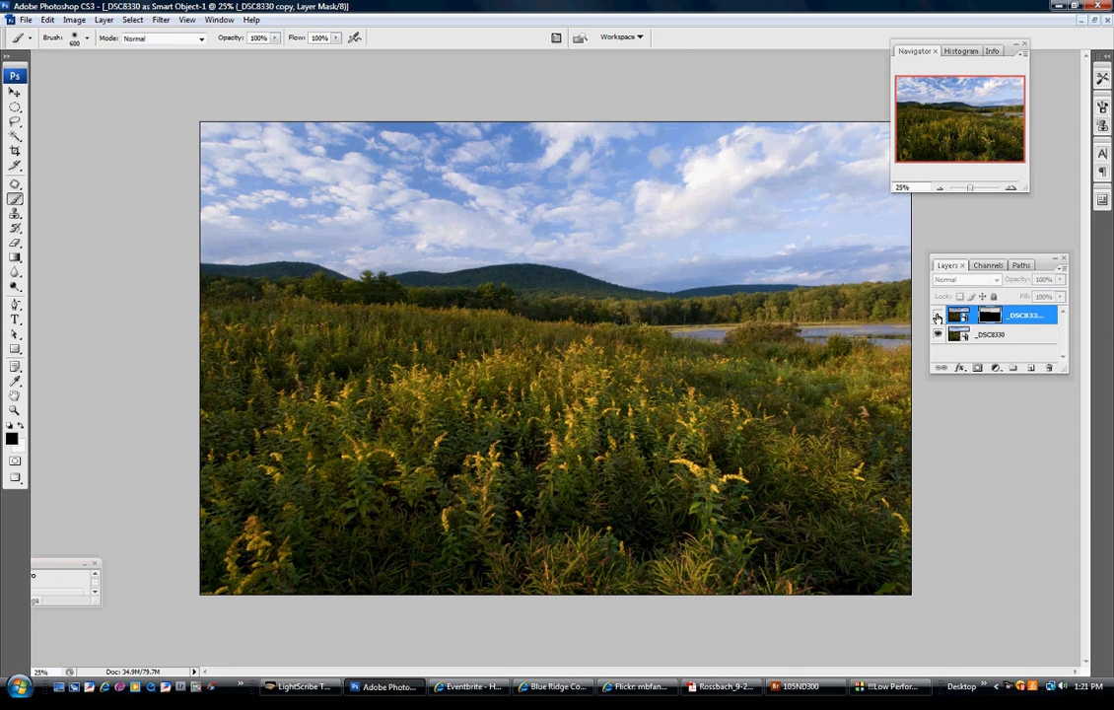